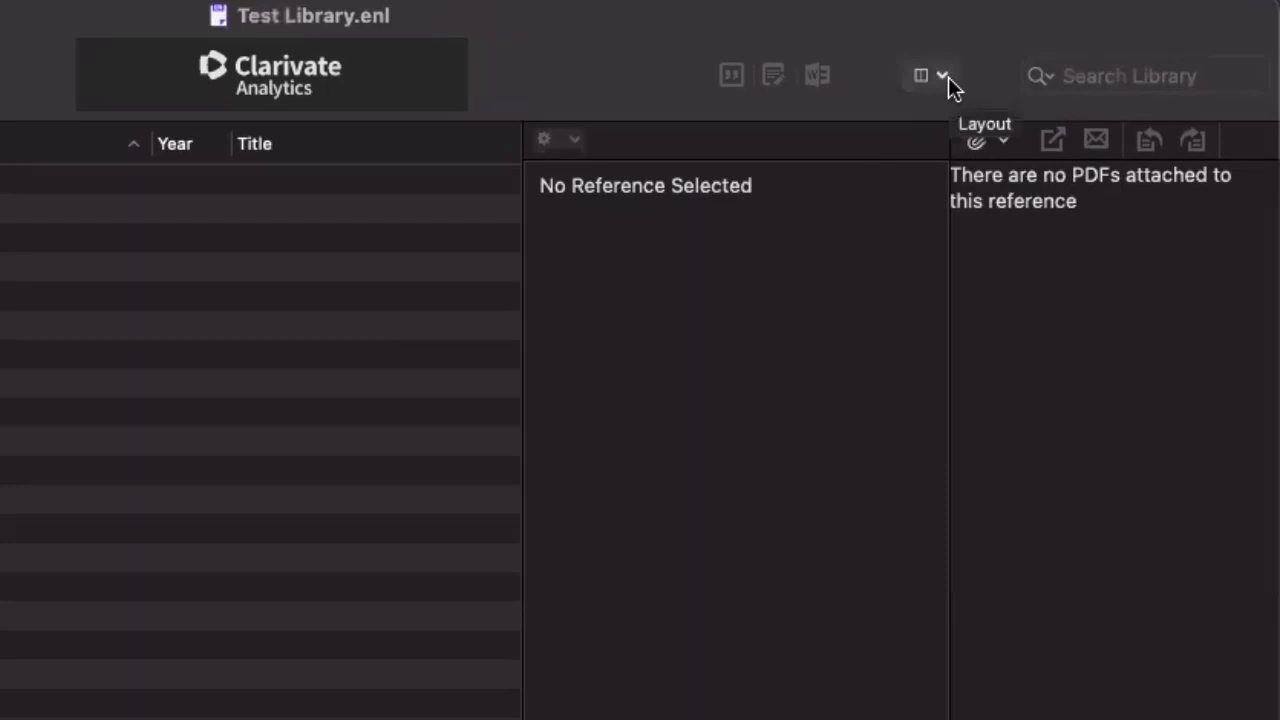
Change the library window layout to Bottom – Split
left_click(948, 77)
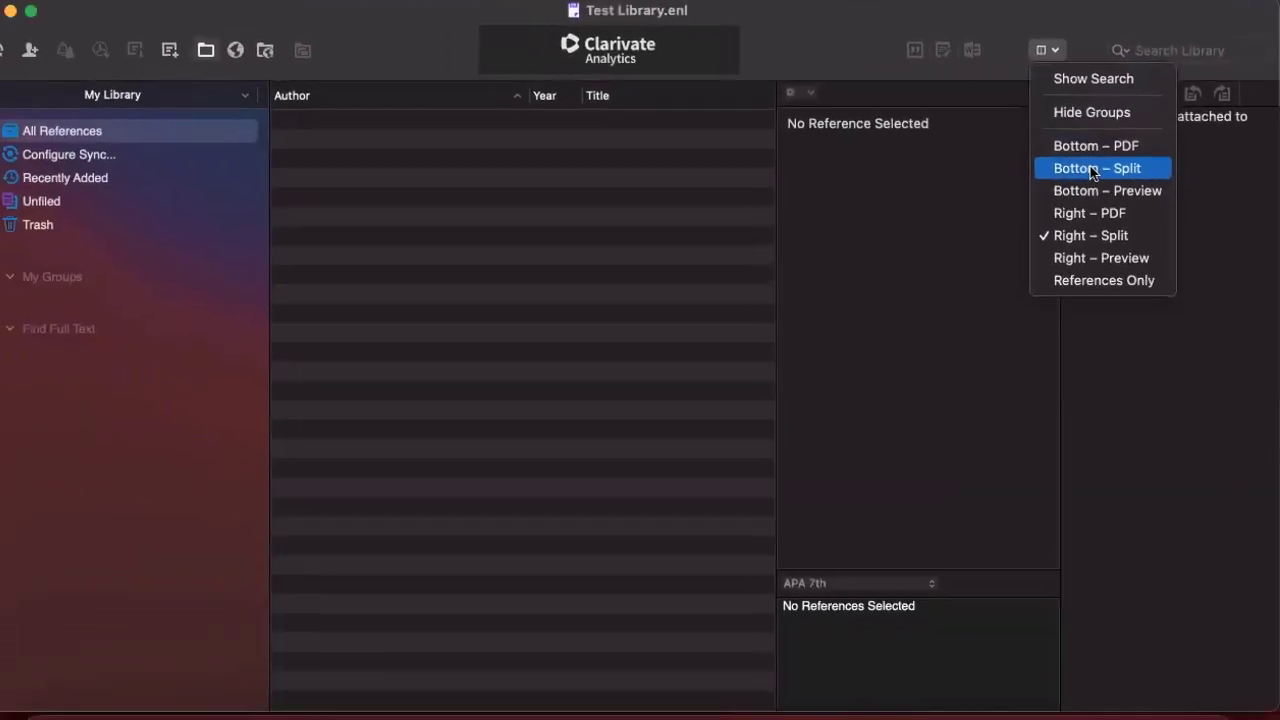
left_click(1093, 172)
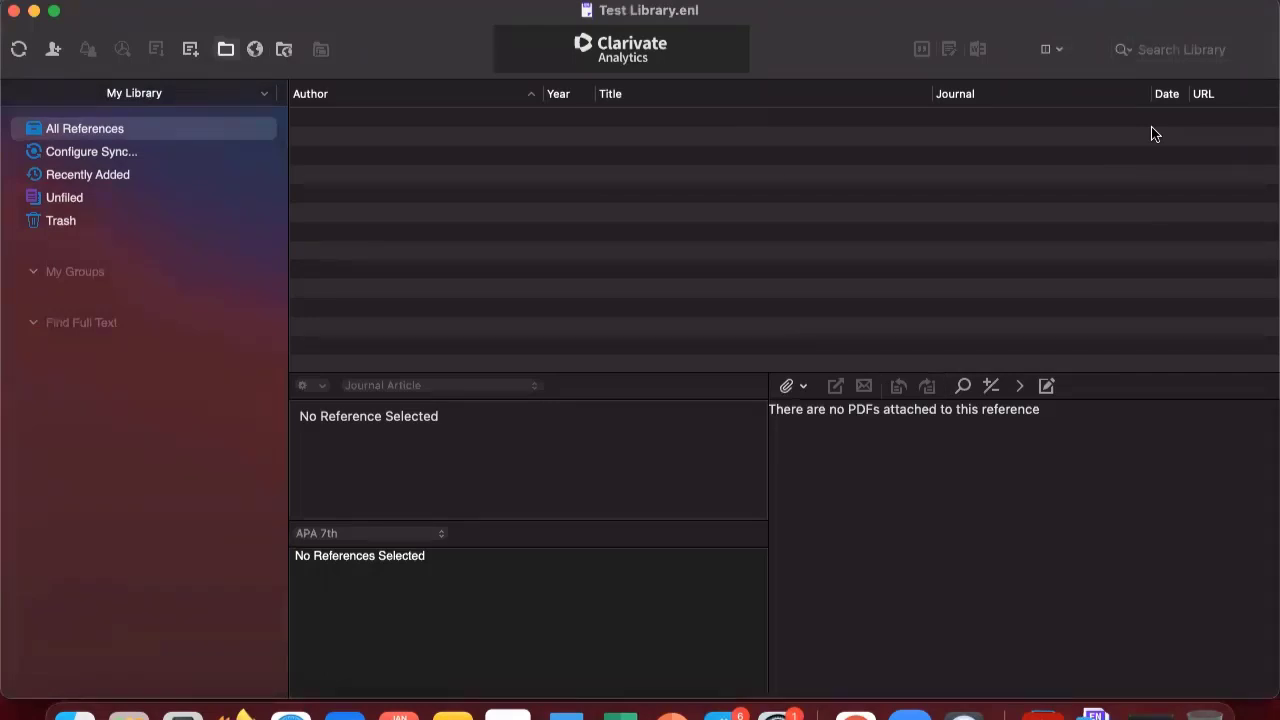
Examine which fields can be shown as columns in the reference list, through to the end of the field list
scroll(1151, 134, "down", 1)
right_click(1084, 92)
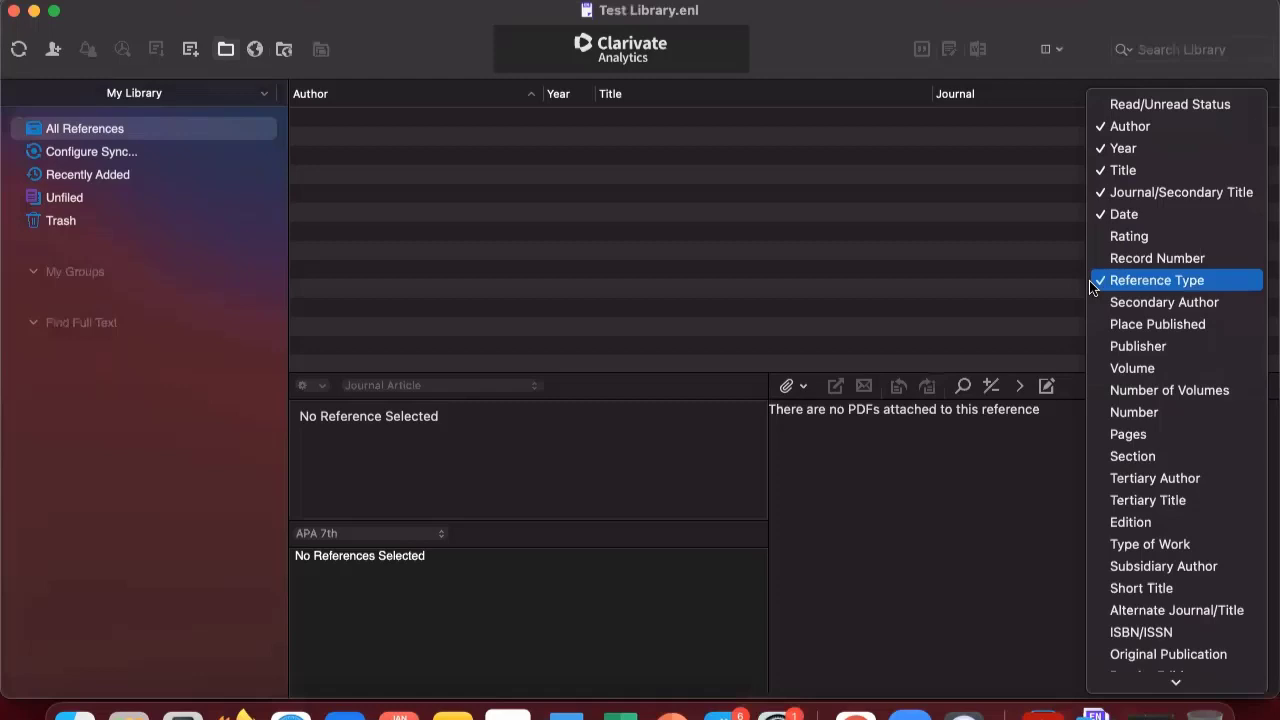
scroll(1089, 400, "down", 10)
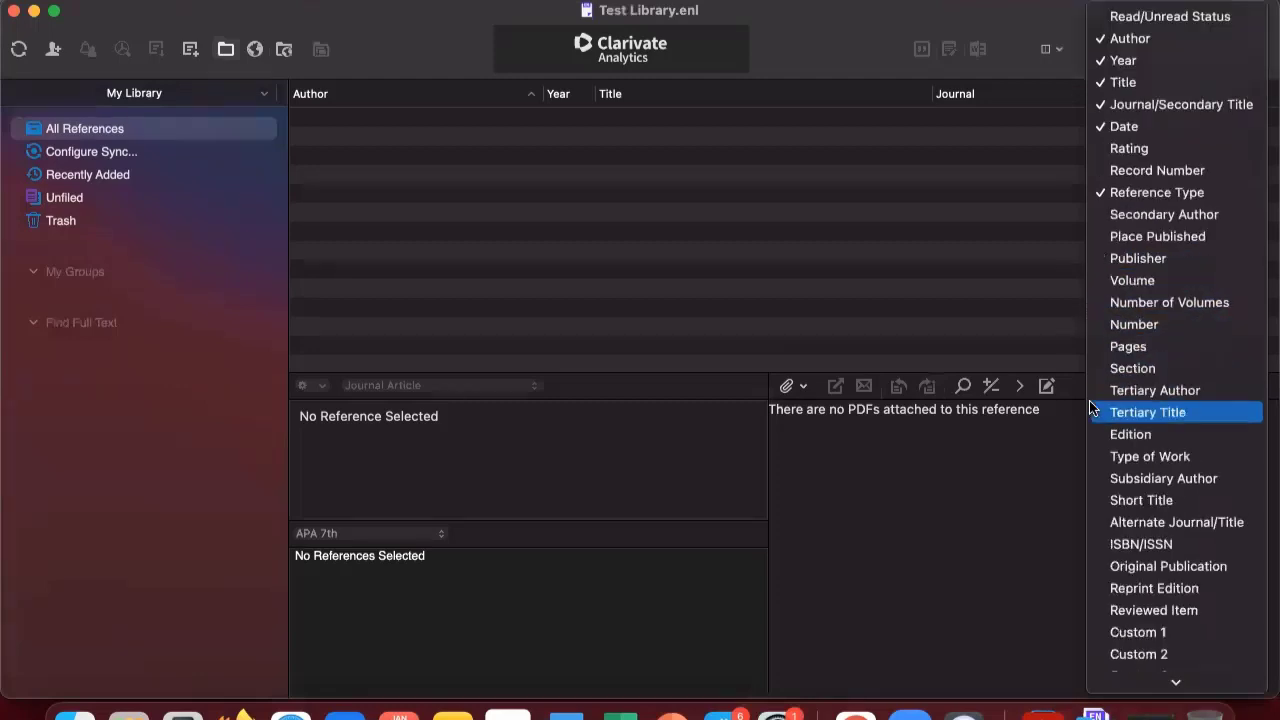
scroll(1089, 400, "down", 12)
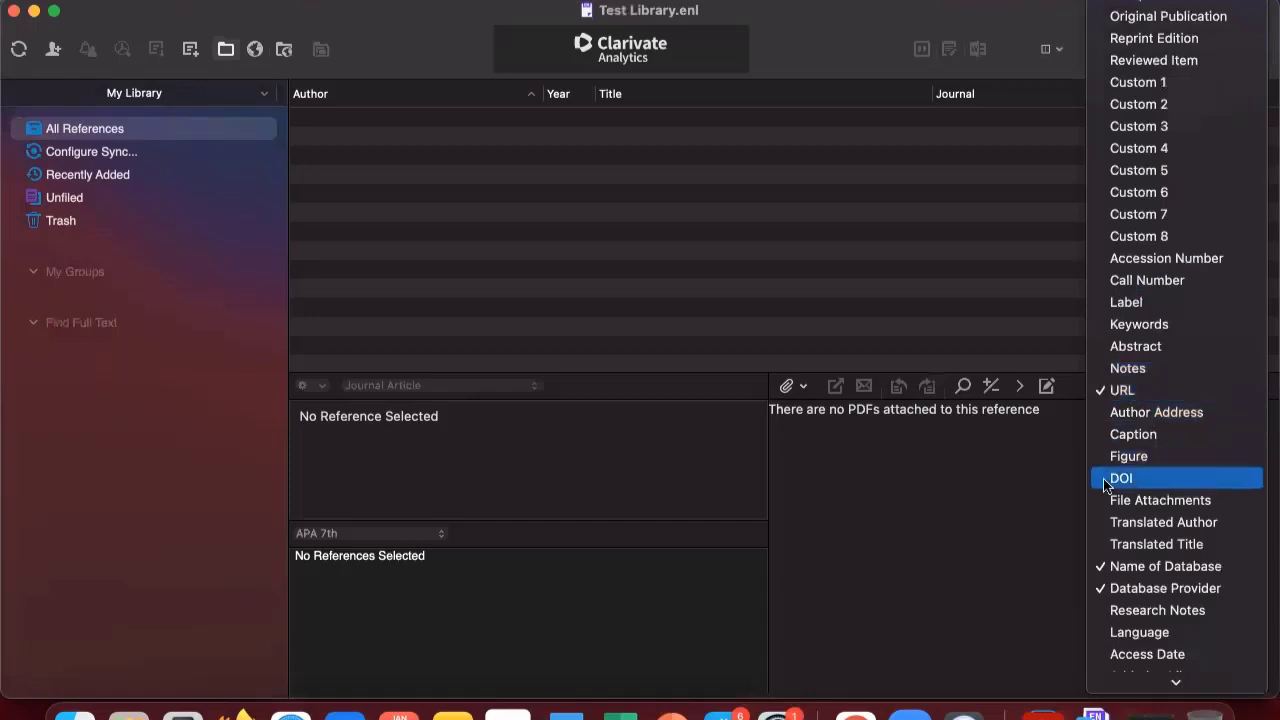
scroll(1106, 485, "down", 1)
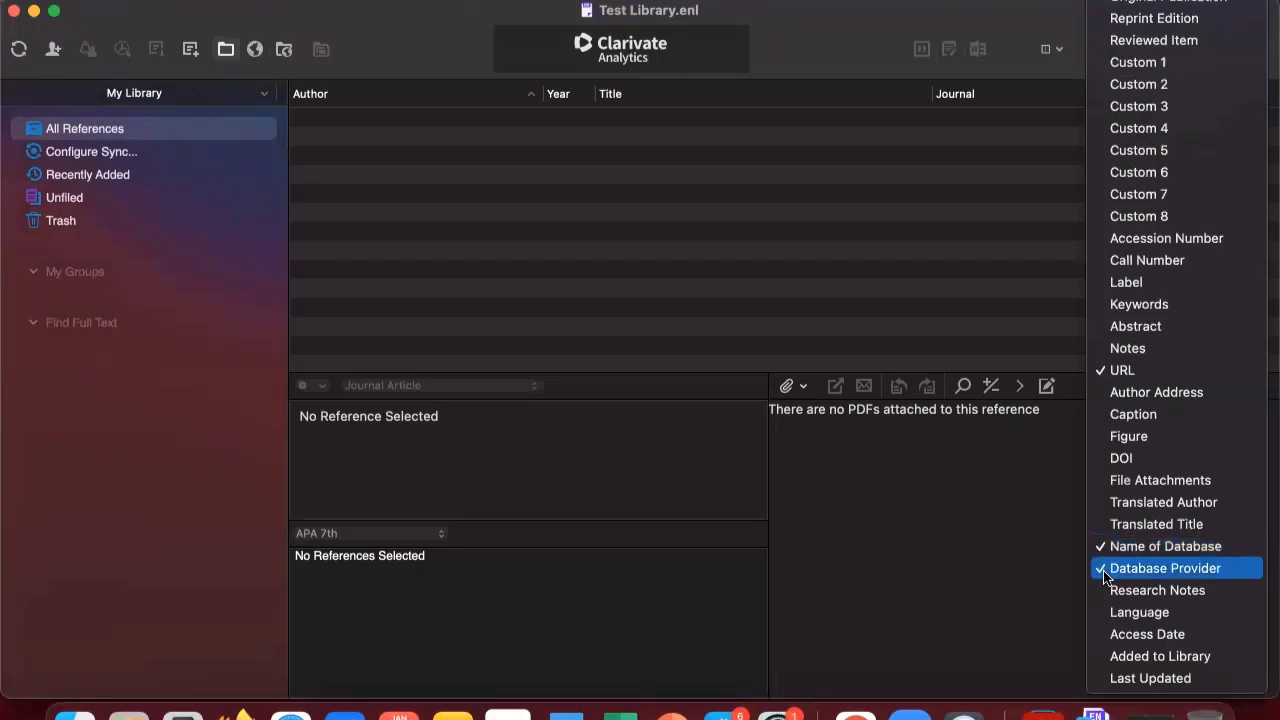
left_click(948, 326)
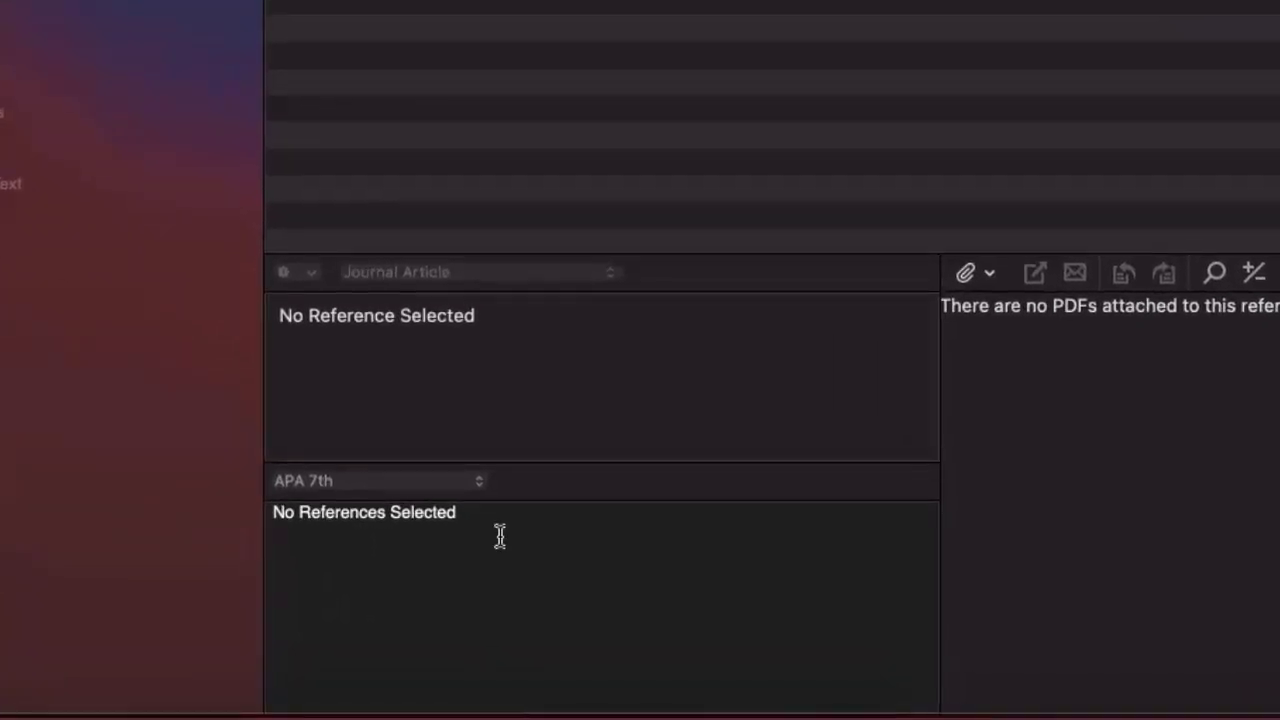
Browse the favourite and full lists of bibliographic output styles, keeping APA 7th as the preview style
left_click(478, 487)
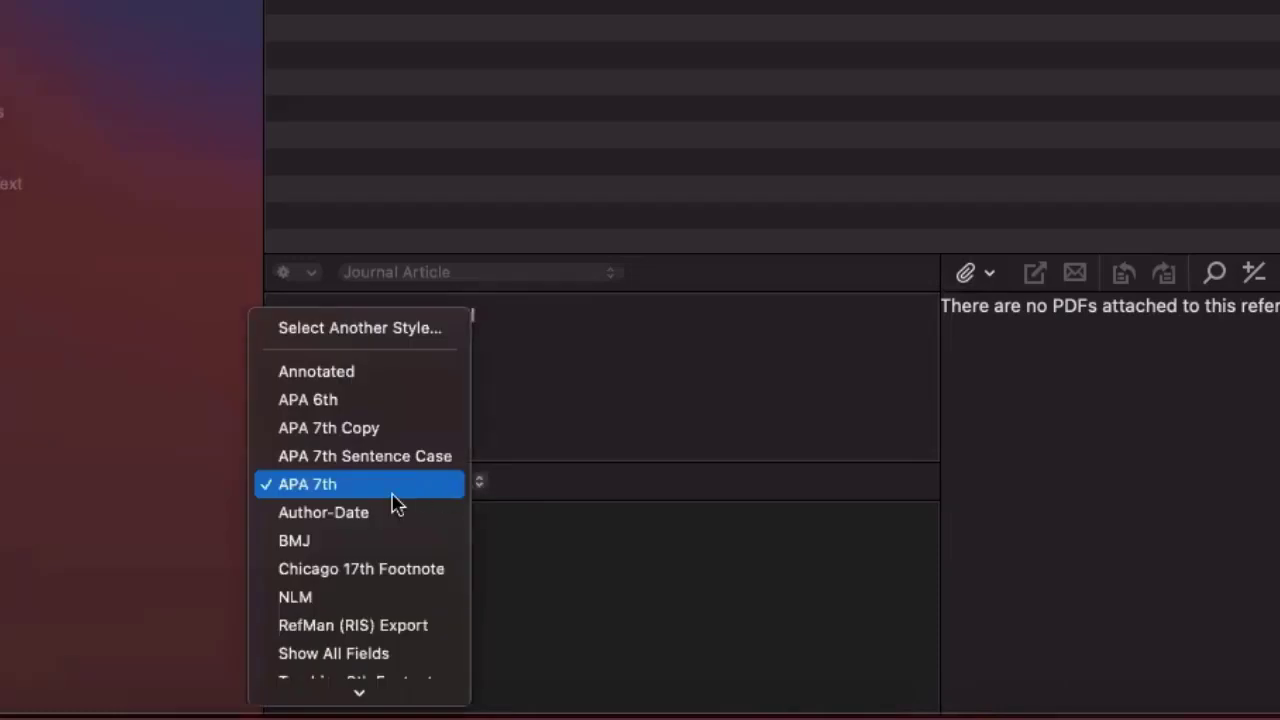
scroll(395, 505, "down", 1)
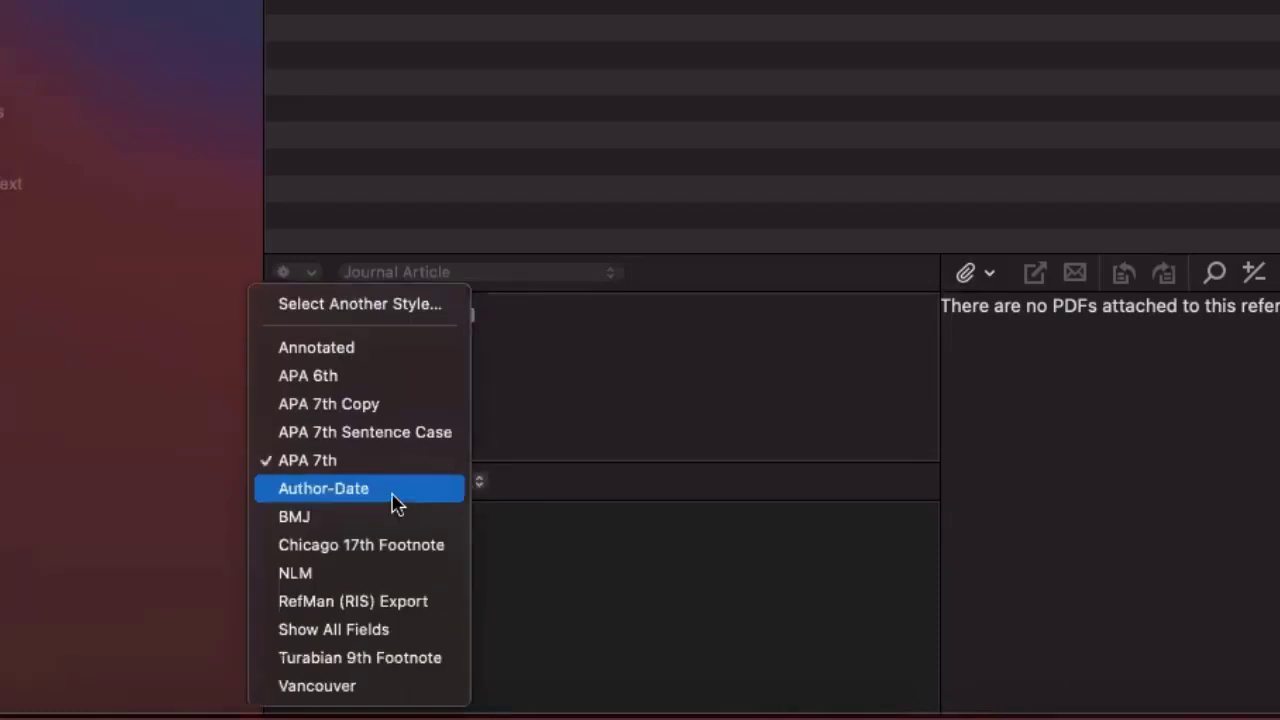
left_click(431, 306)
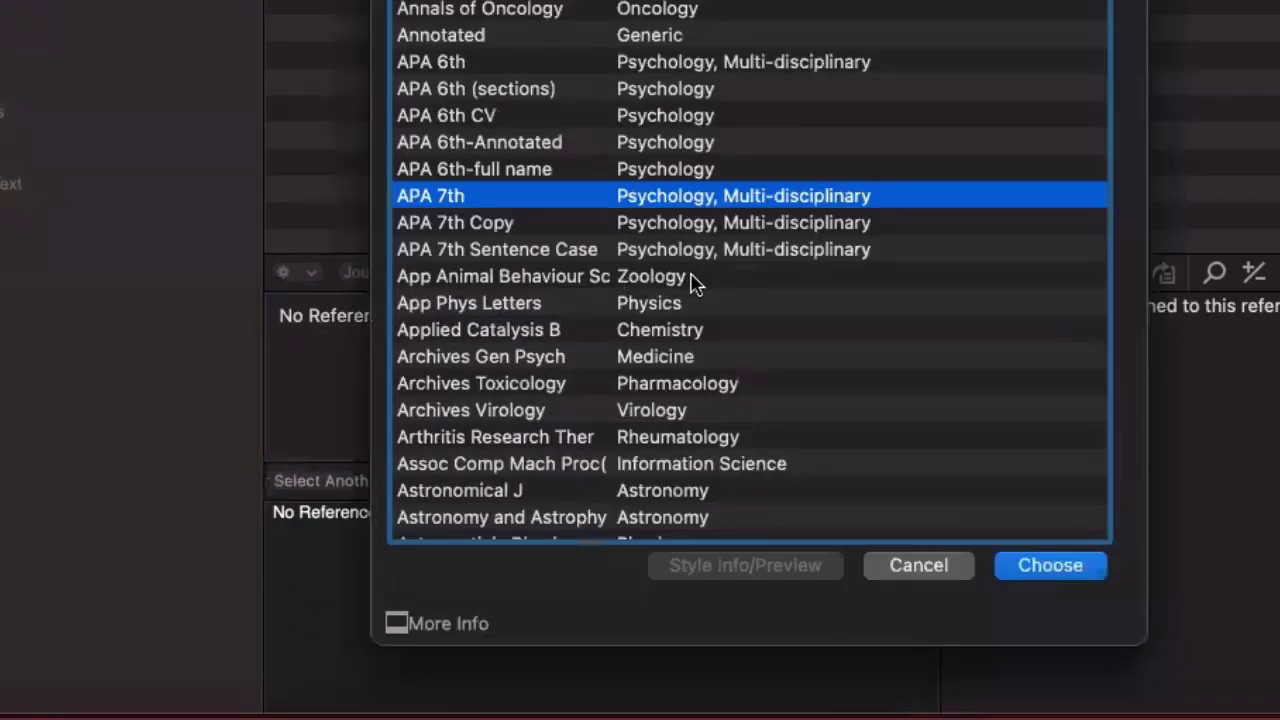
scroll(693, 283, "down", 4)
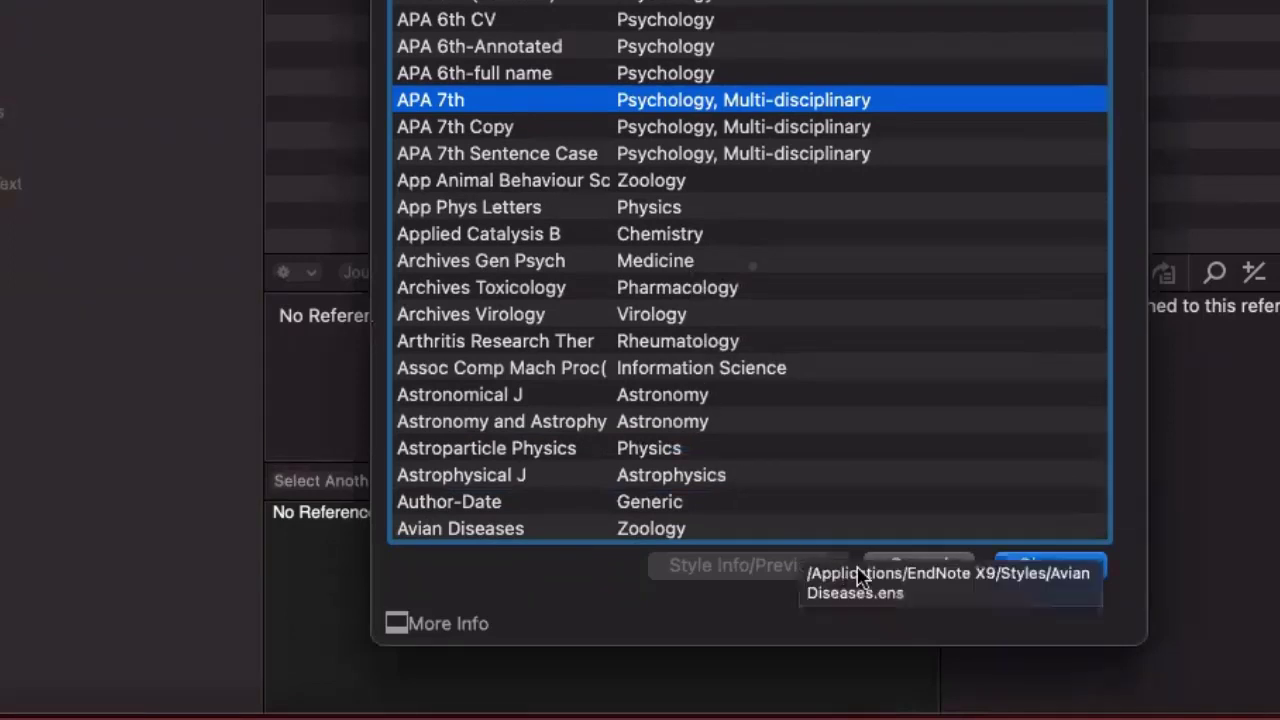
key("Return")
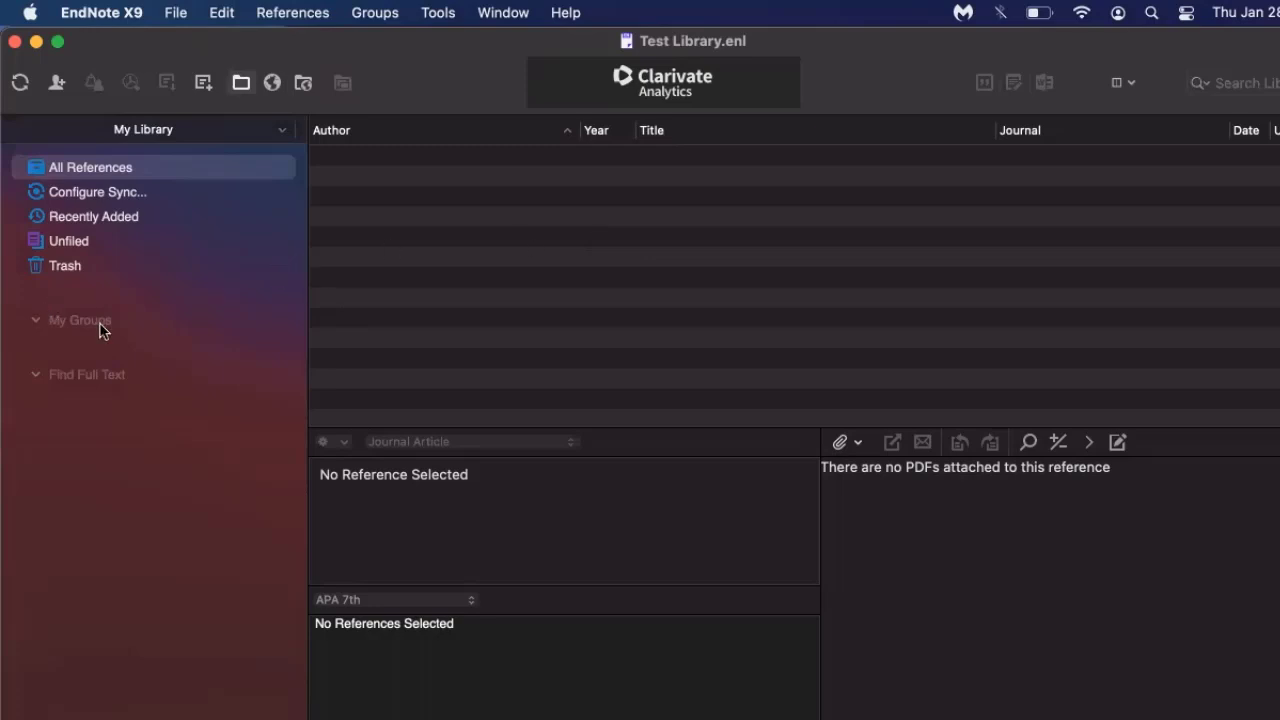
Create a new group set named Paleo in the library
left_click(376, 13)
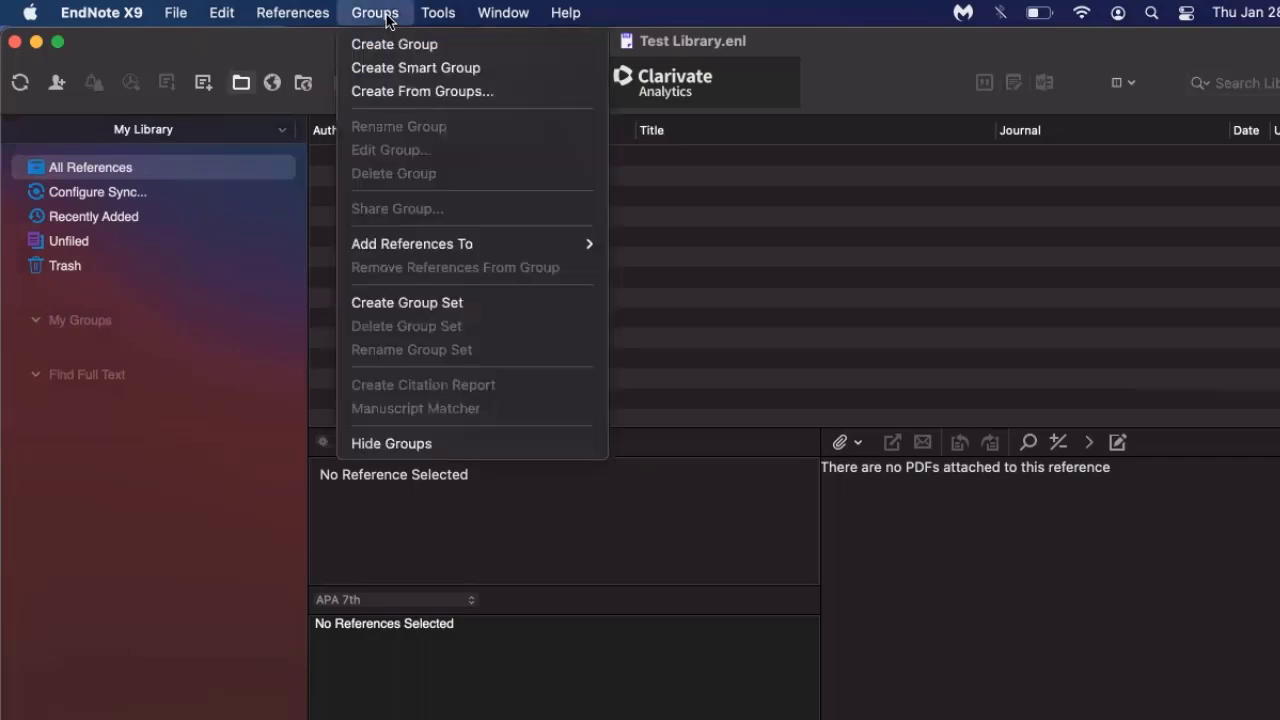
left_click(507, 302)
type("Paleo")
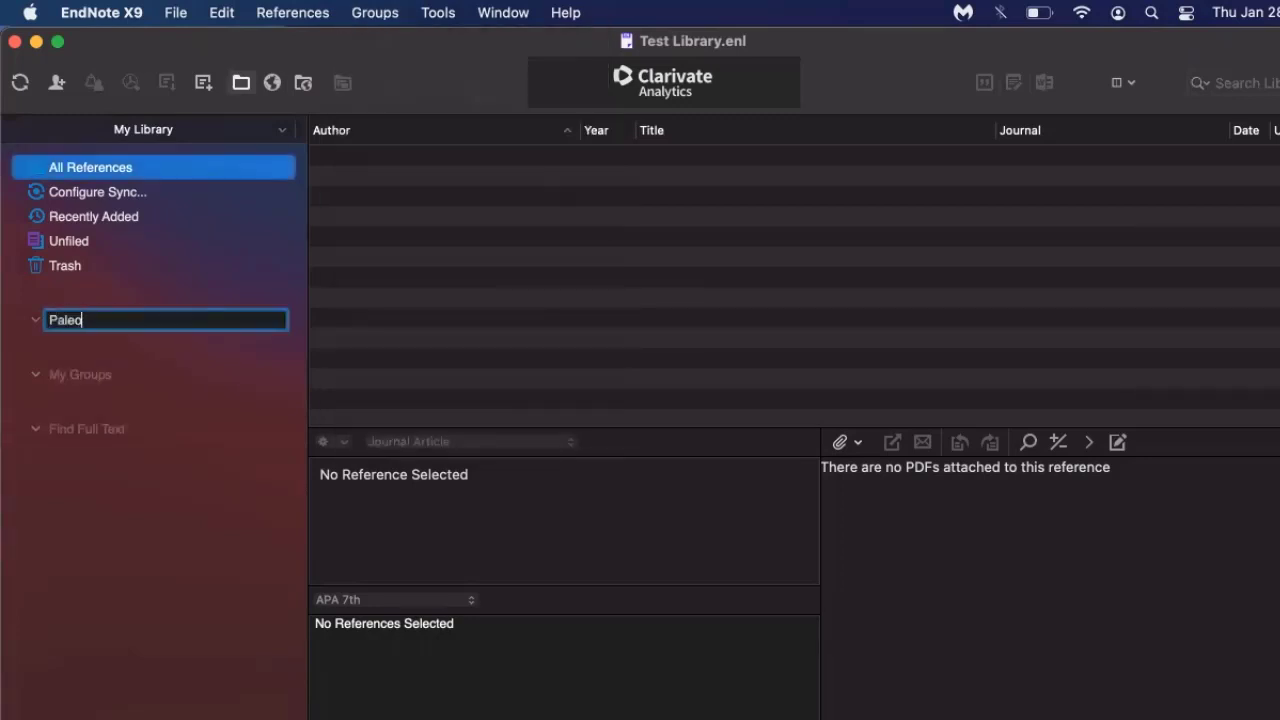
key("Return")
Create a group named PubMed inside the Paleo group set
left_click(90, 322)
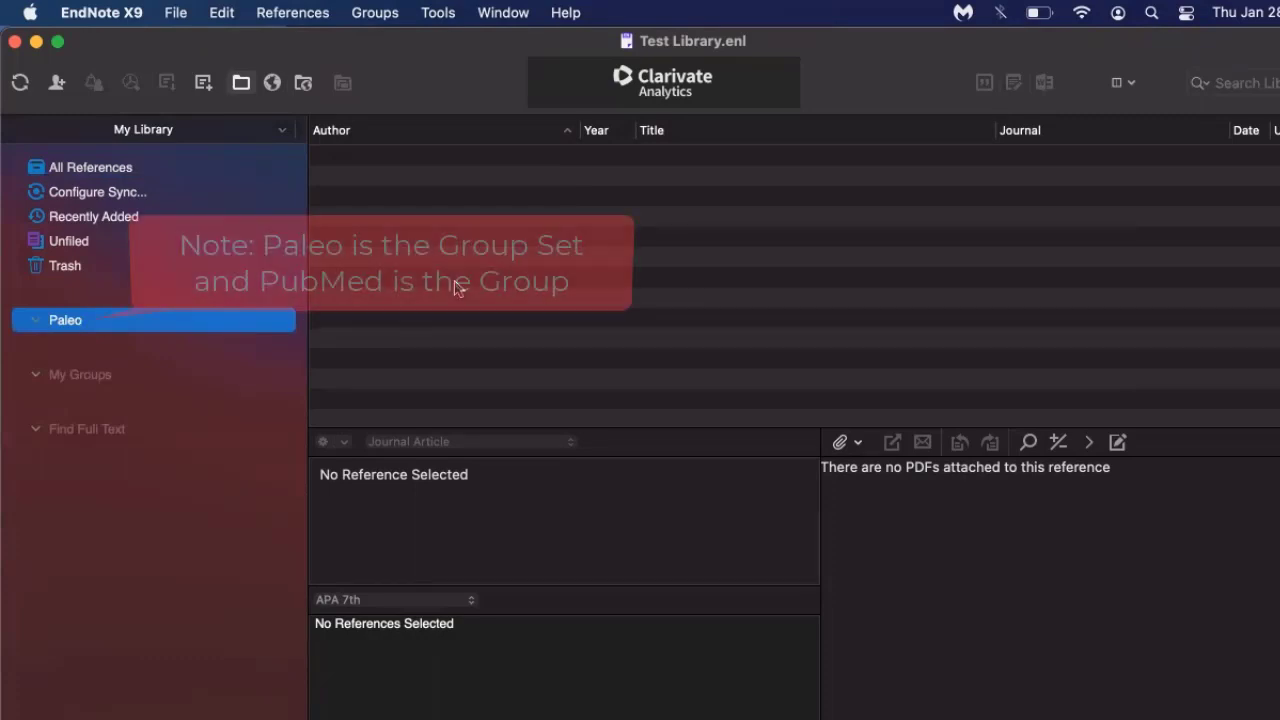
left_click(378, 14)
left_click(383, 43)
type("PubMed")
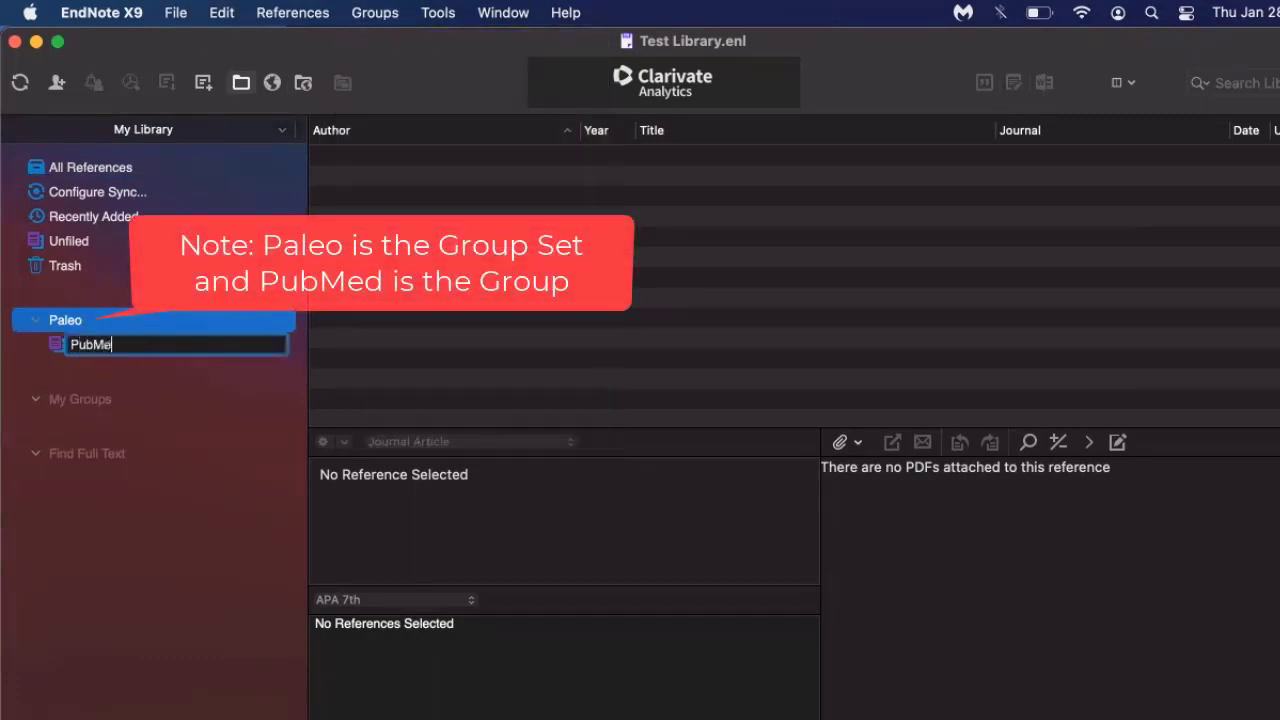
key("Return")
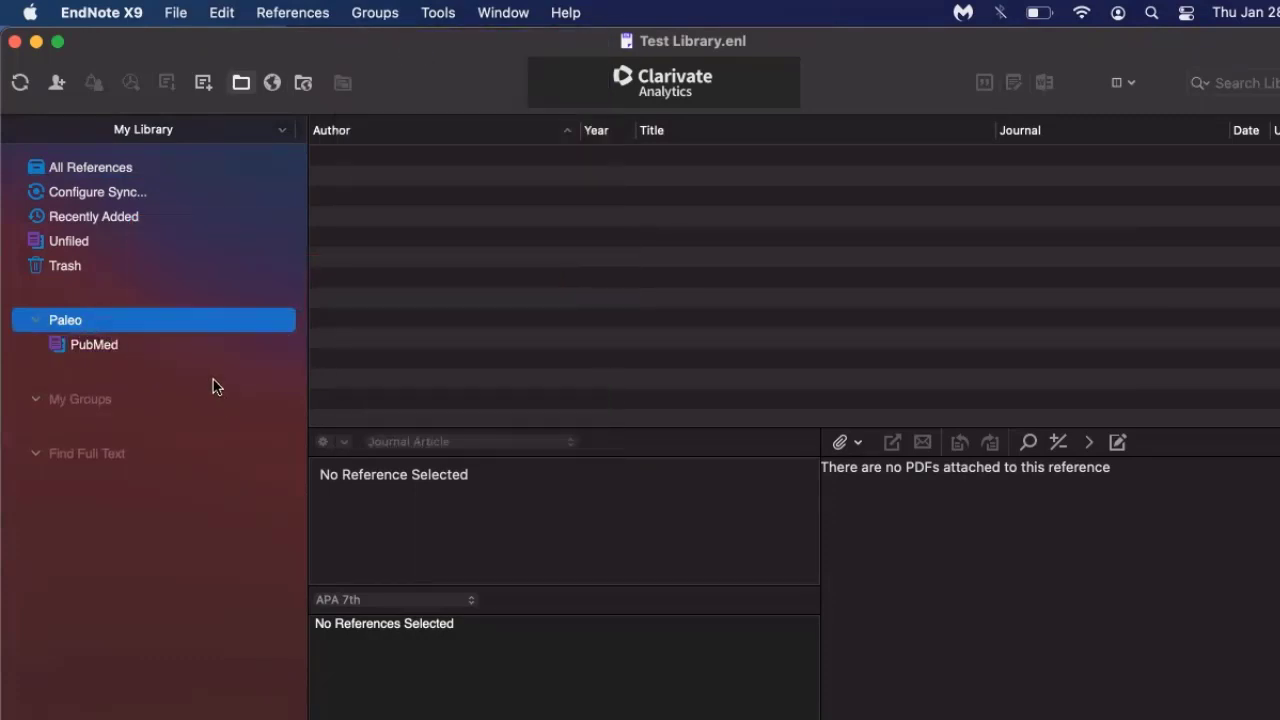
Create a second group set named Diet
left_click(375, 12)
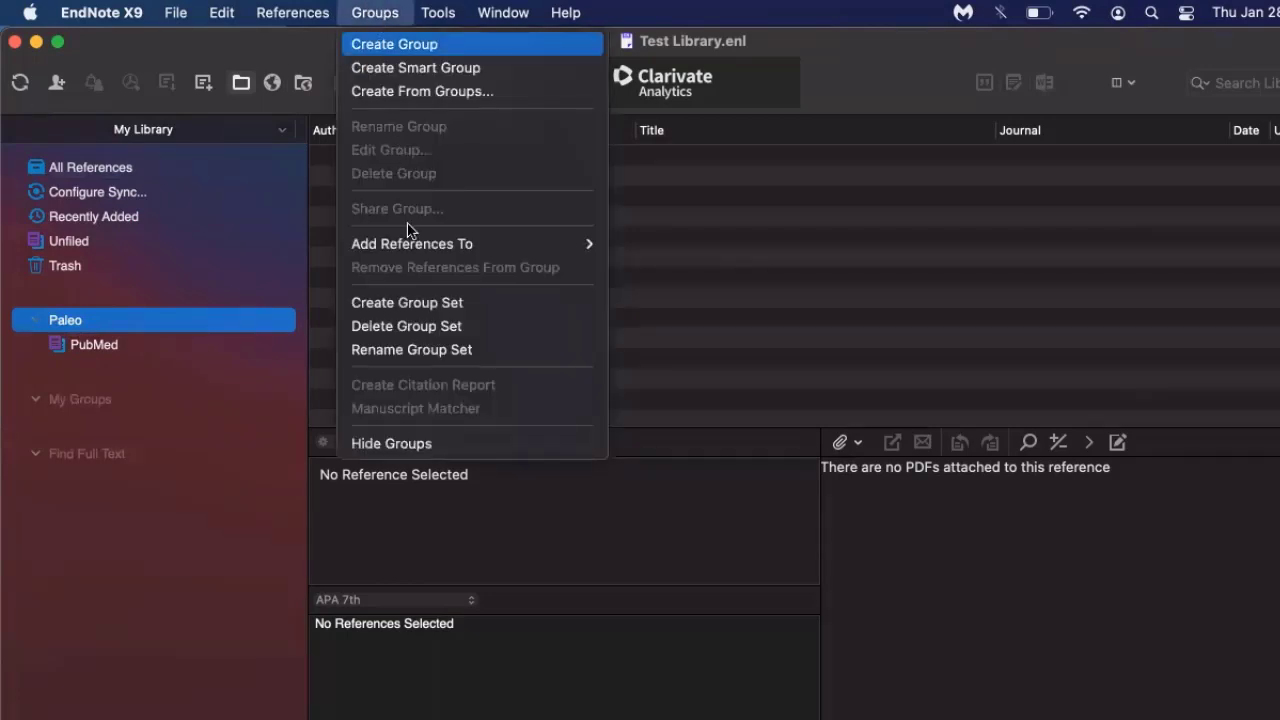
left_click(473, 303)
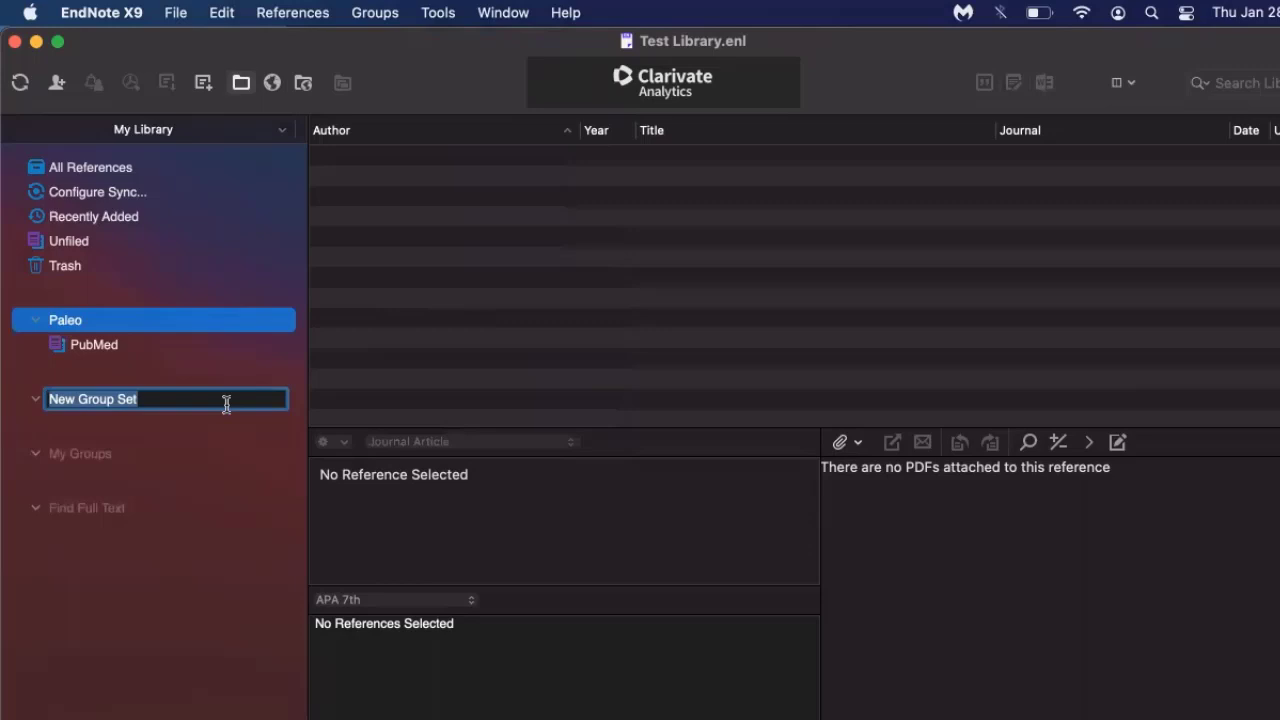
type("Diet")
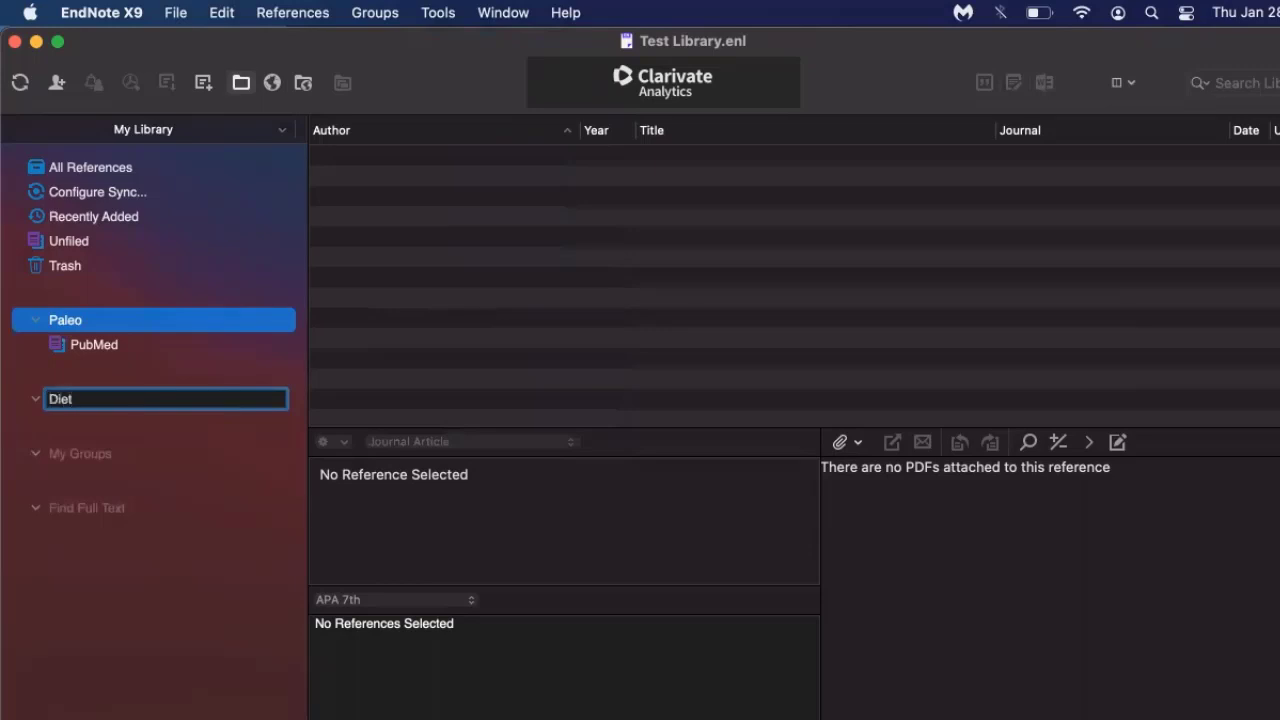
key("Return")
Create a group named Quality of Life inside the Diet group set
left_click(44, 410)
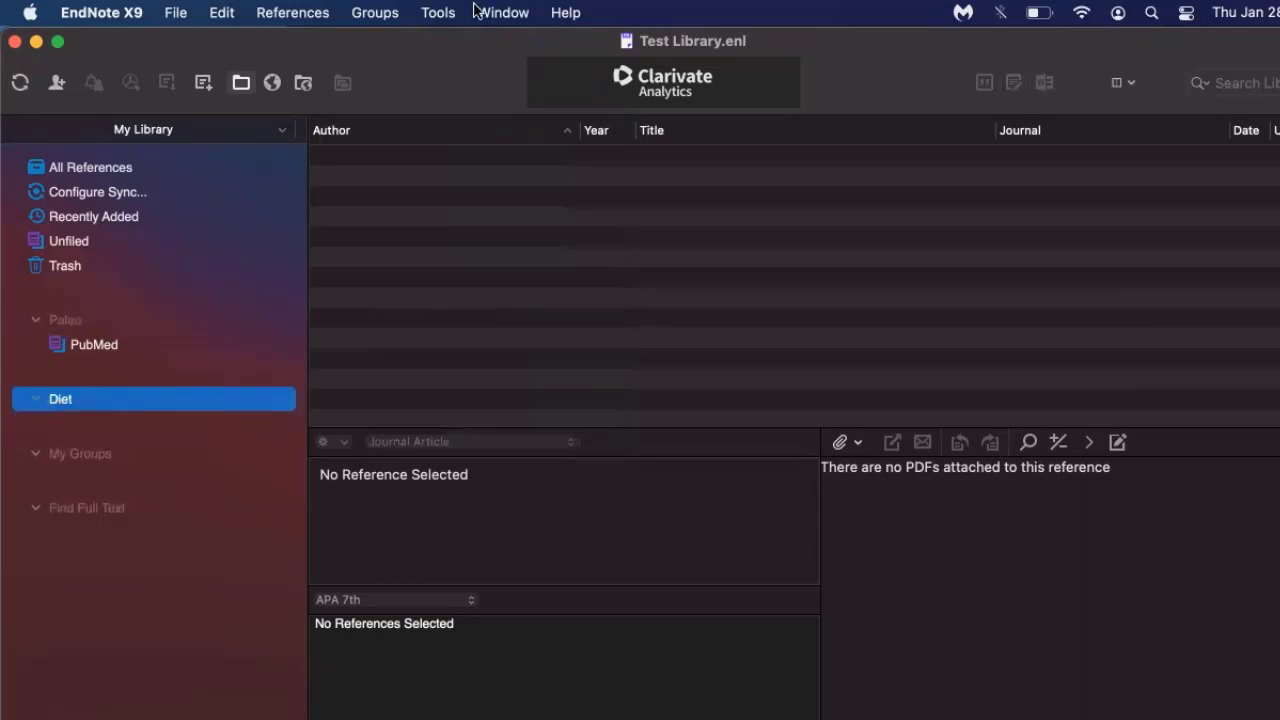
left_click(438, 12)
mouse_move(378, 12)
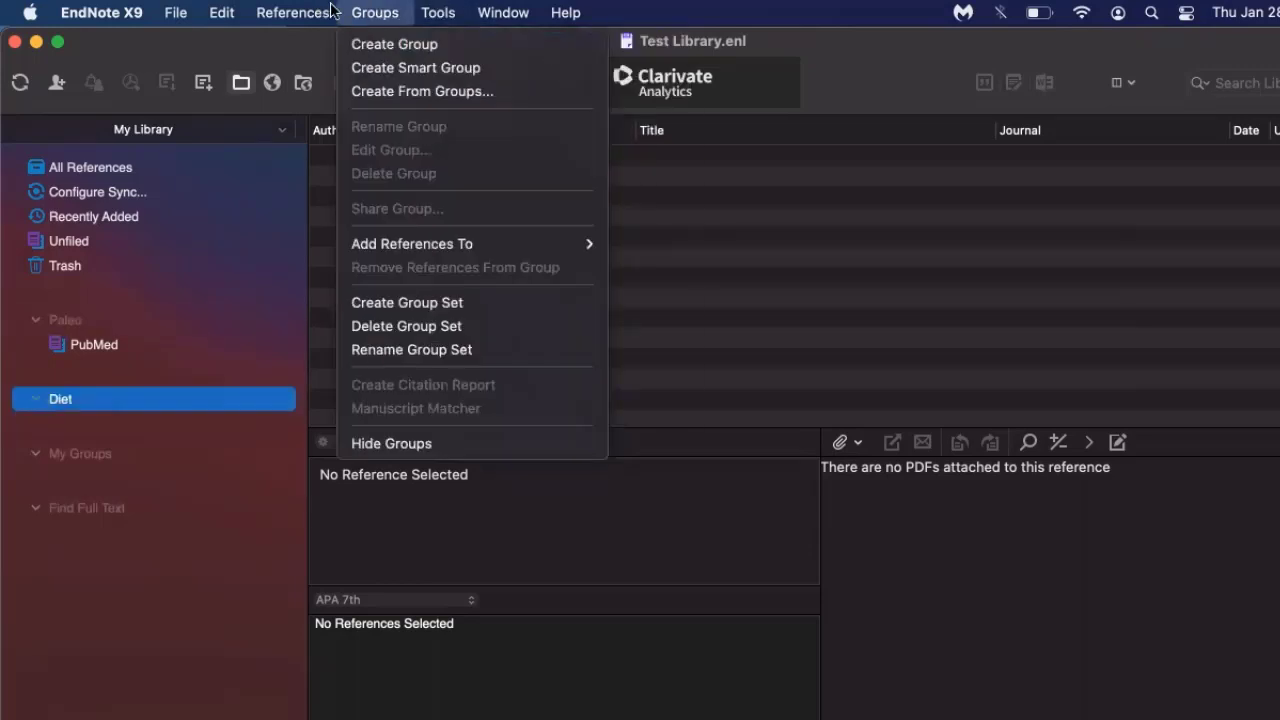
left_click(375, 45)
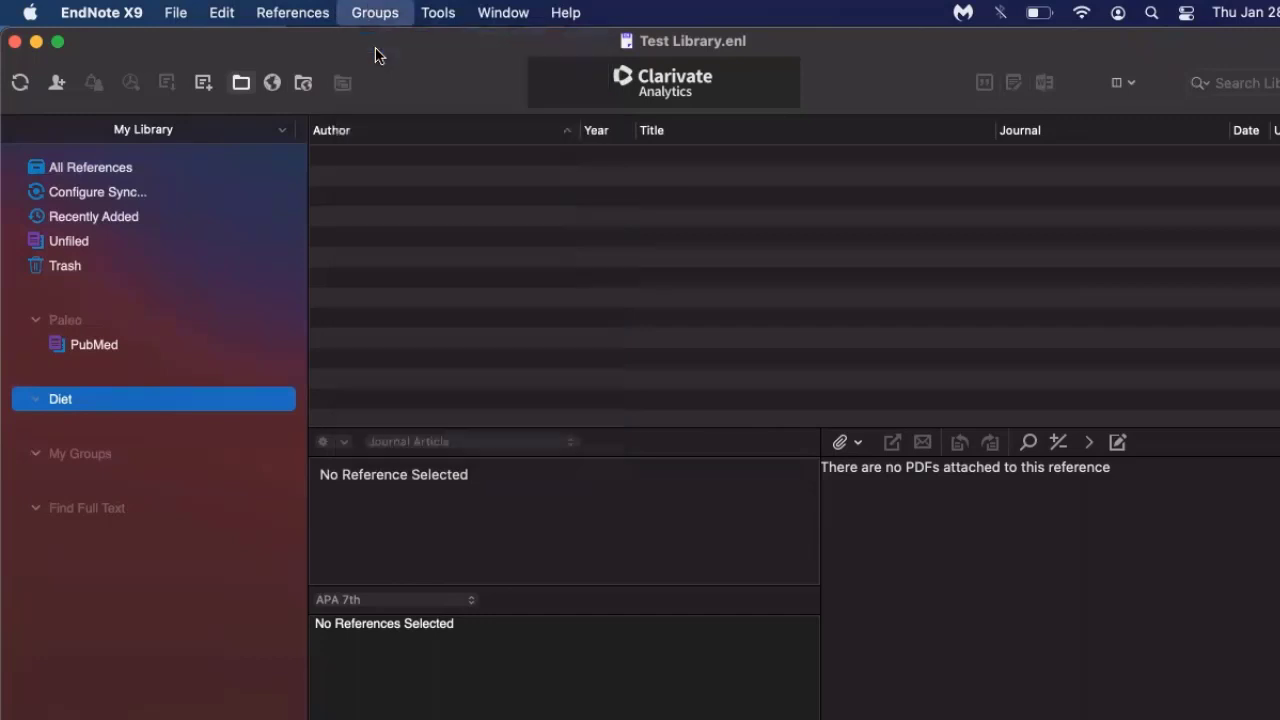
type("Quality of Life")
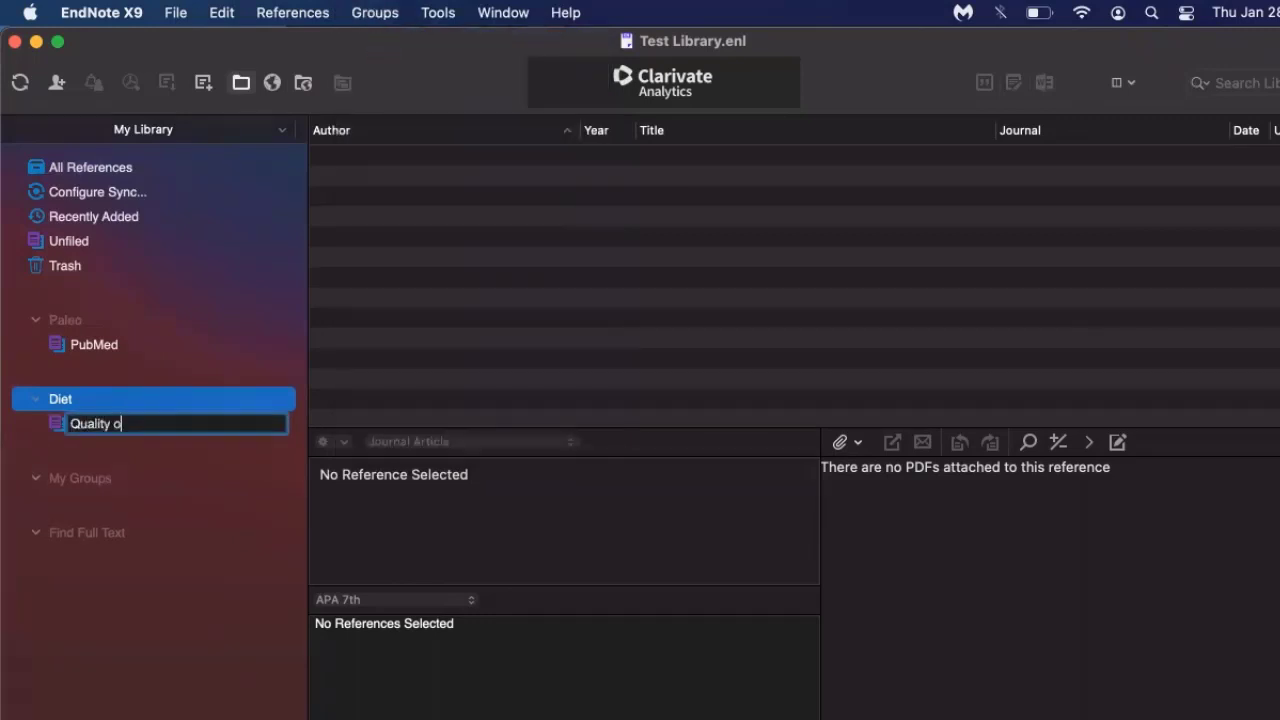
key("Return")
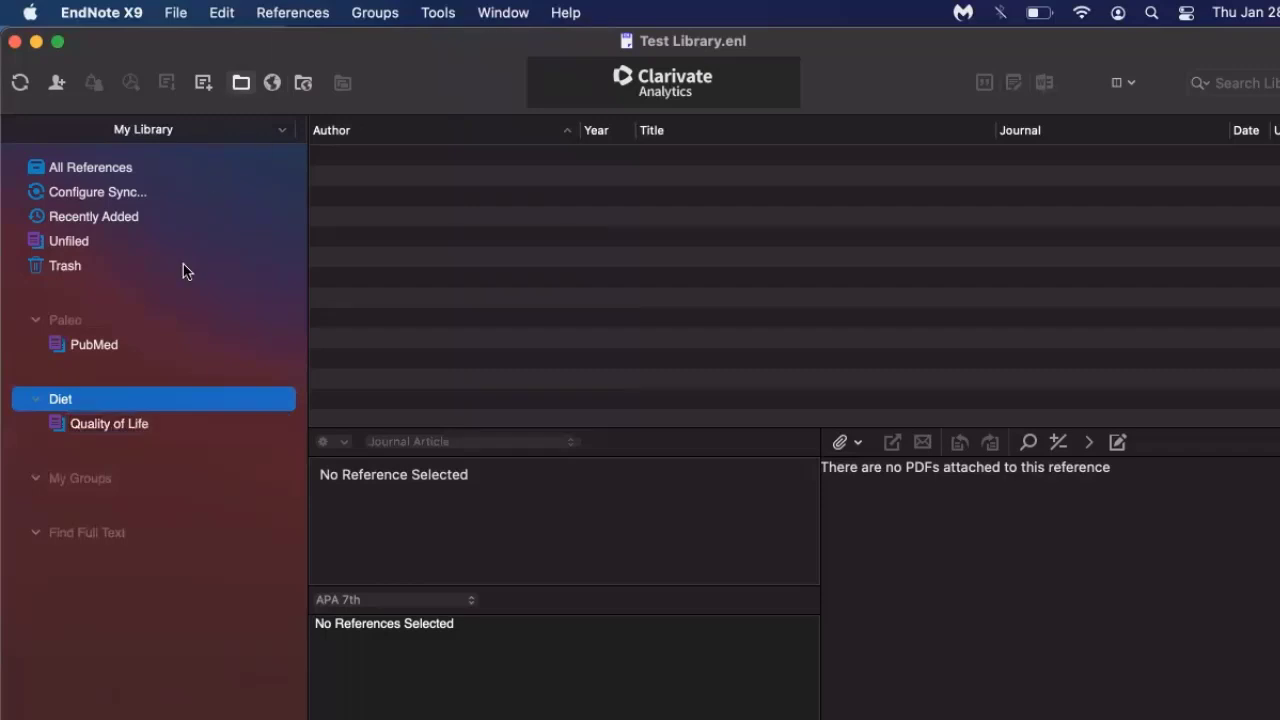
Add another group named Energy to the Diet group set
left_click(388, 10)
left_click(400, 45)
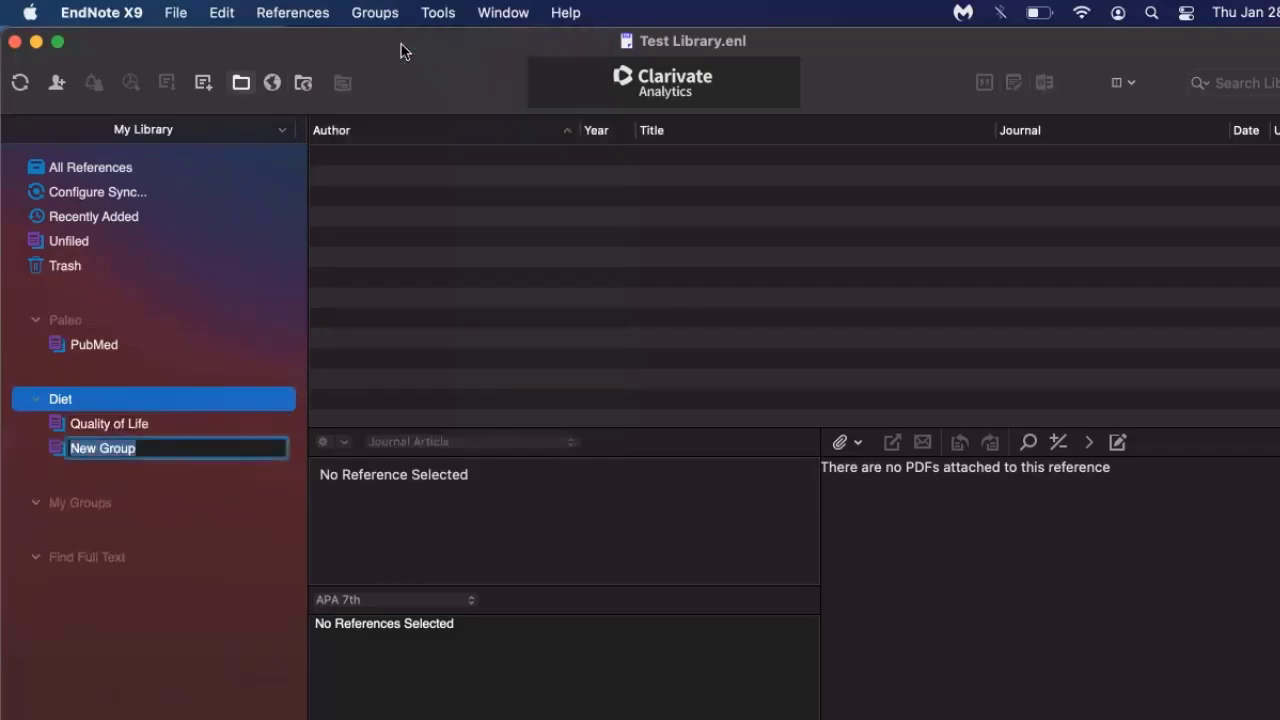
type("Energy")
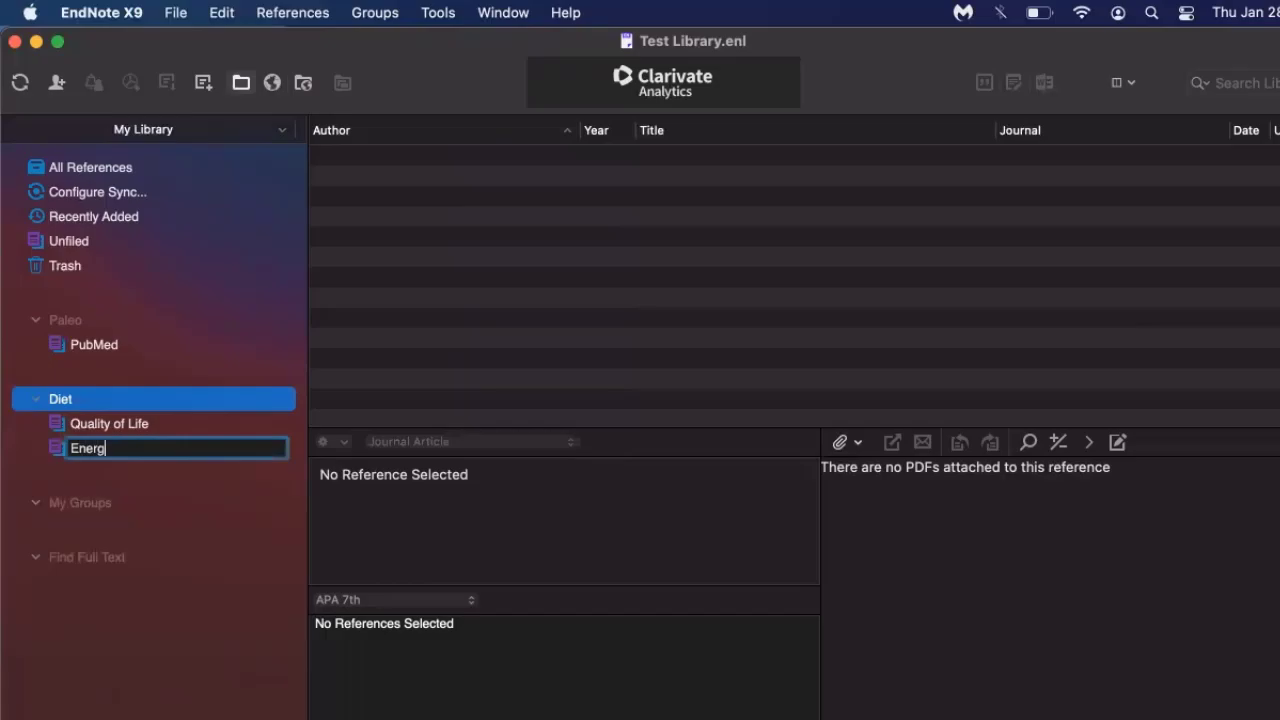